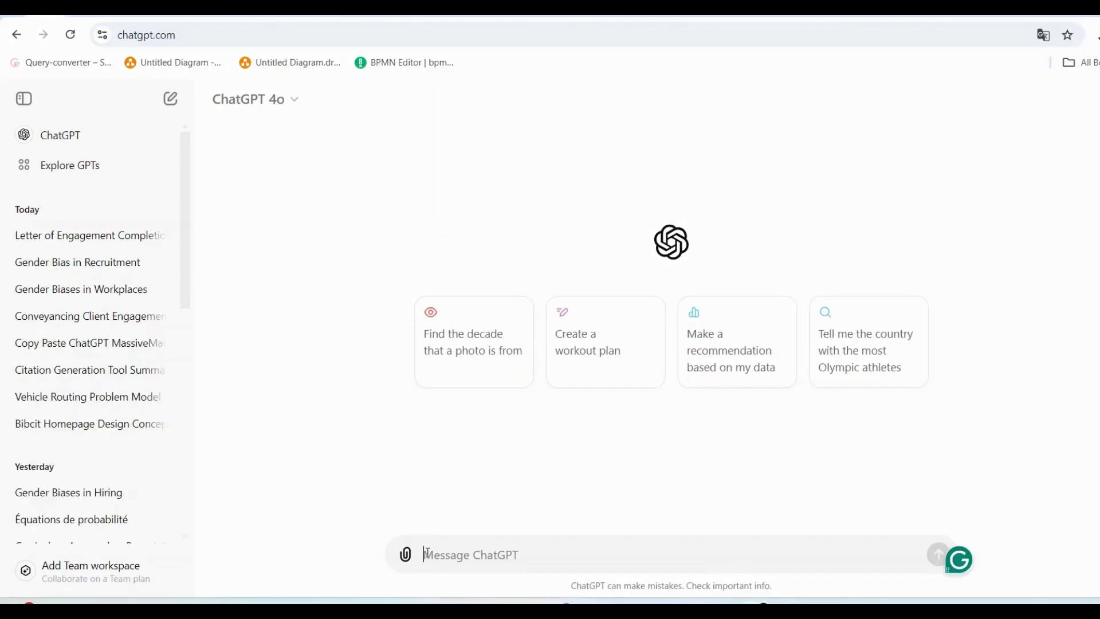
Send ChatGPT the prompt 'give me 10 equations of statics and probability' and copy its answer.
text(give me 10 equations of statics and probability)
key(Return)
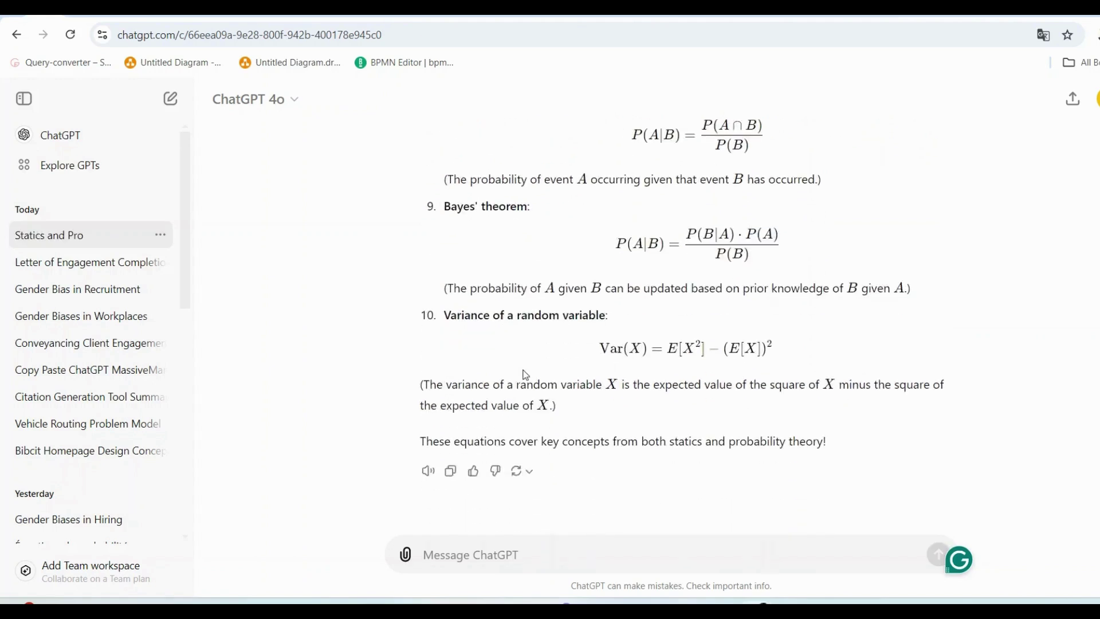
click(449, 472)
text(bibcit)
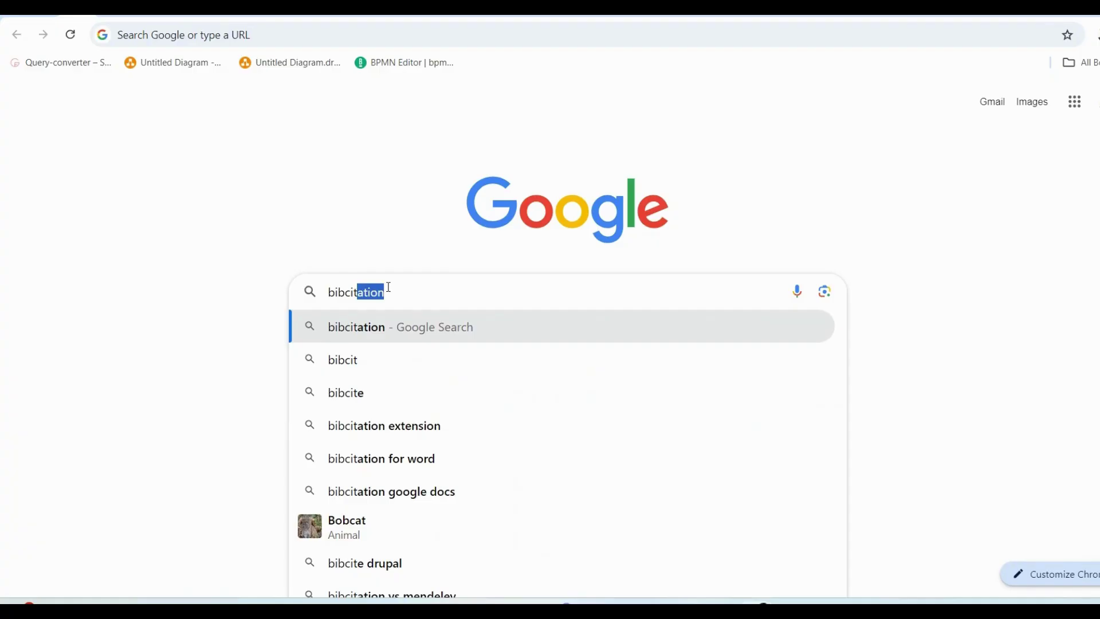
Complete the address as bibcit.com and load the Bibcit home page.
key(Delete)
text(.com)
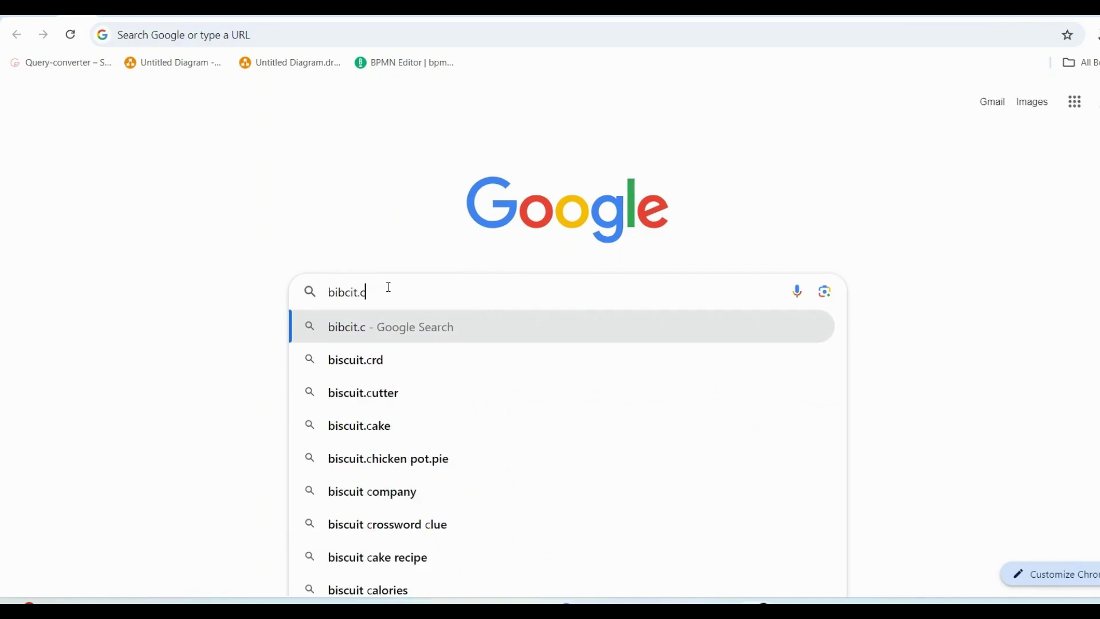
key(Return)
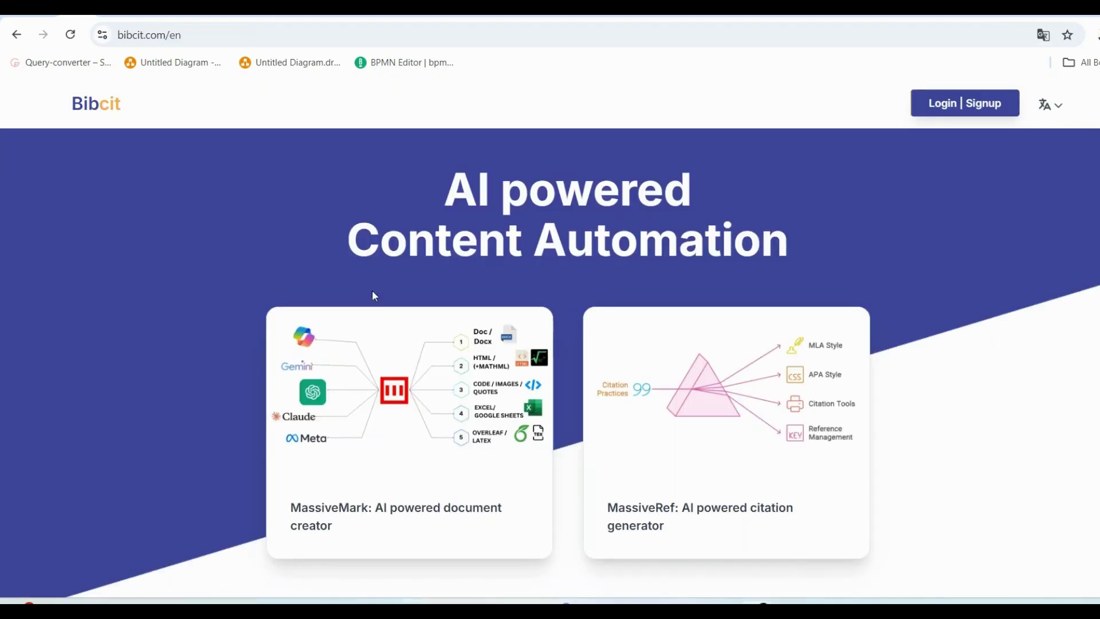
mouse_move(382, 413)
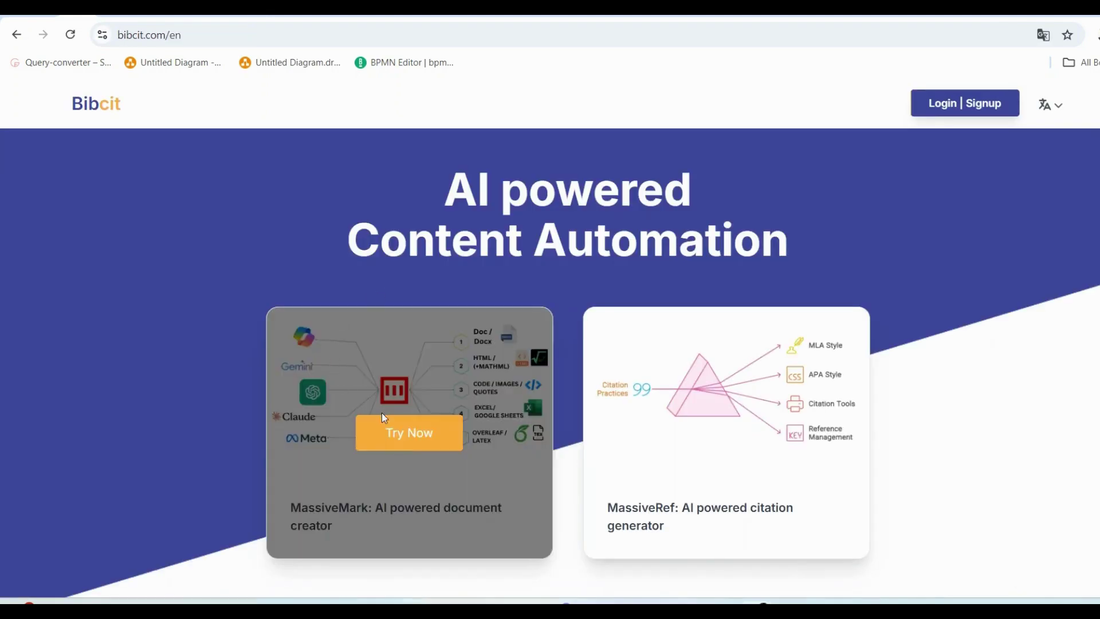
Open the MassiveMark Playground and paste the copied ChatGPT equations markdown into its insert box.
click(404, 438)
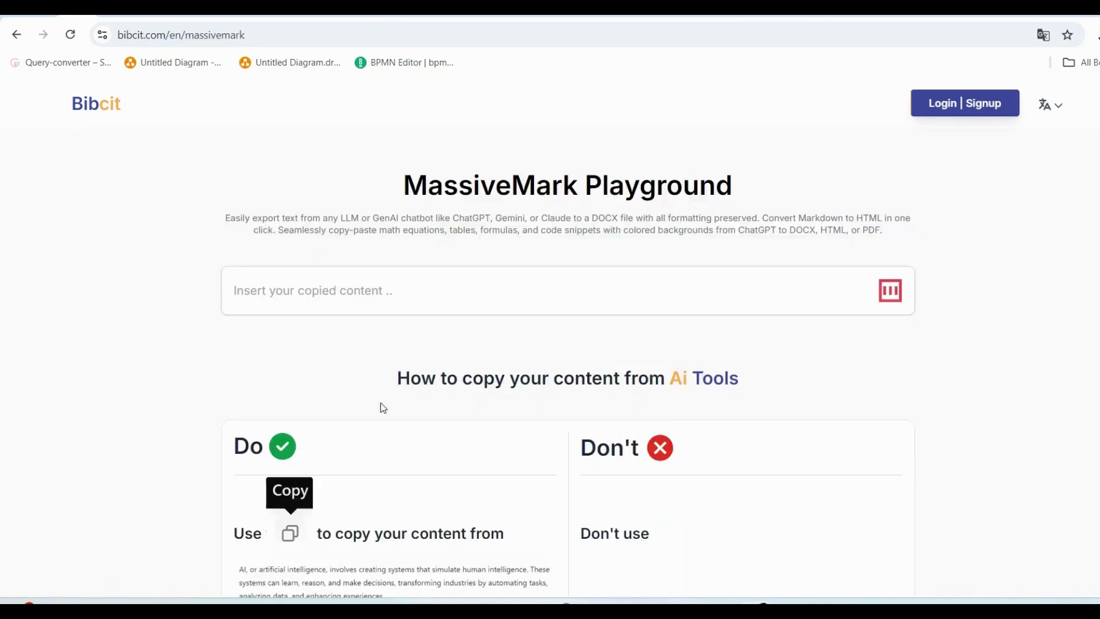
click(291, 291)
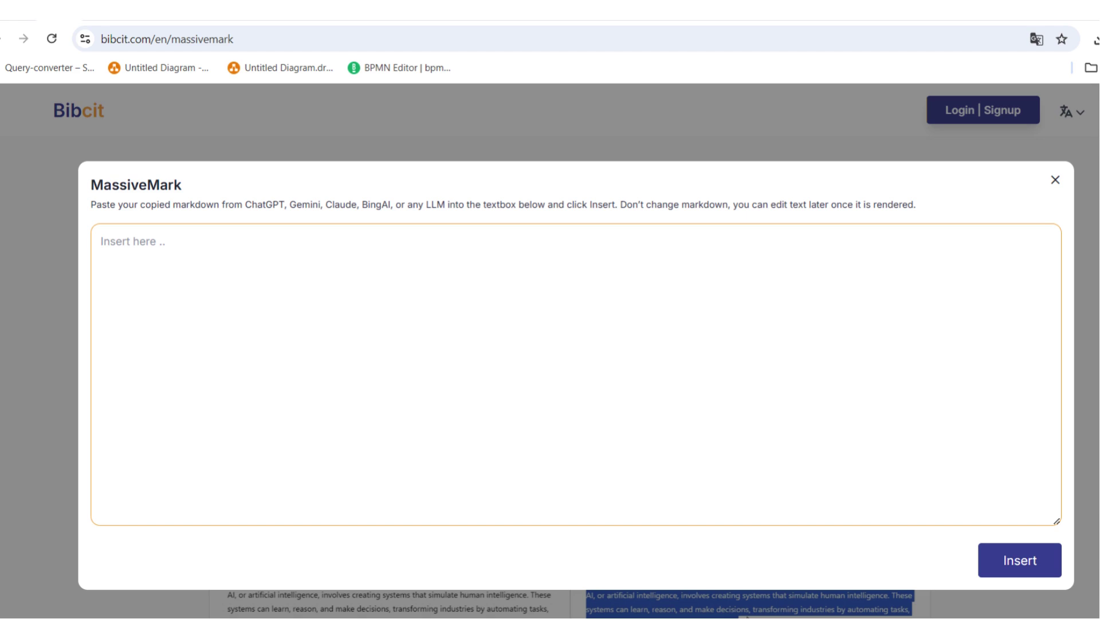
key(ctrl+v)
scroll(590, 346, up, 3)
scroll(590, 346, down, 3)
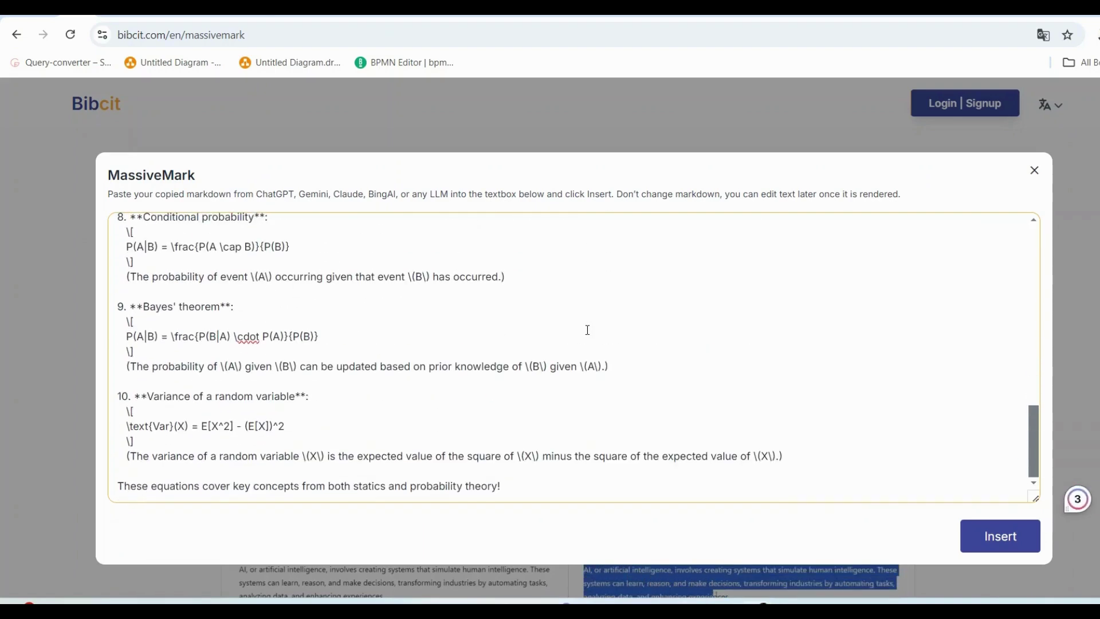
click(988, 544)
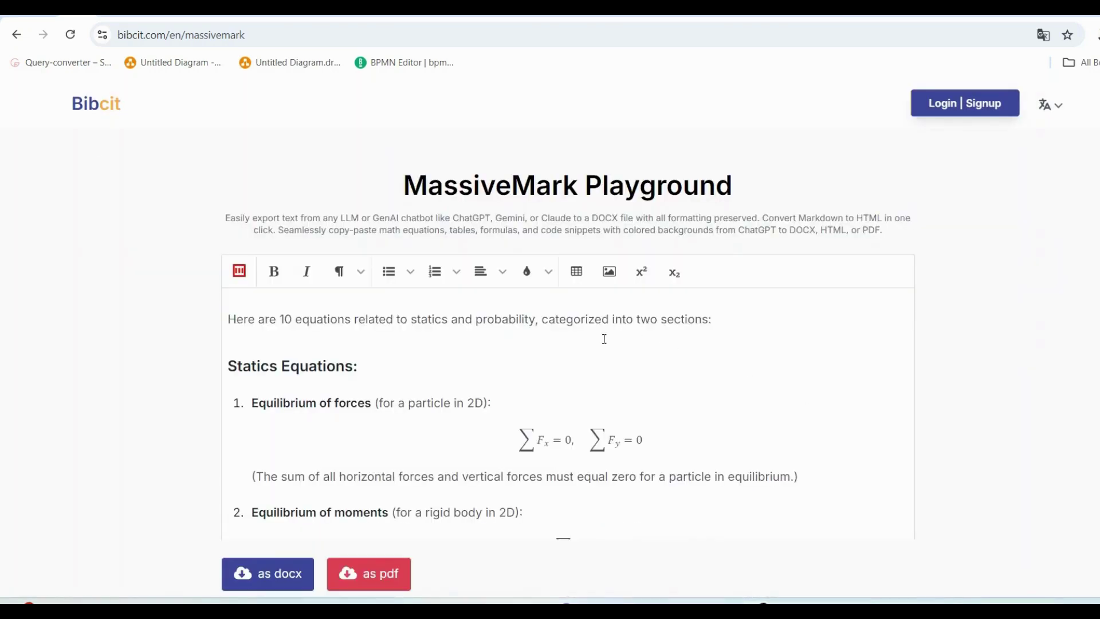
scroll(592, 413, down, 20)
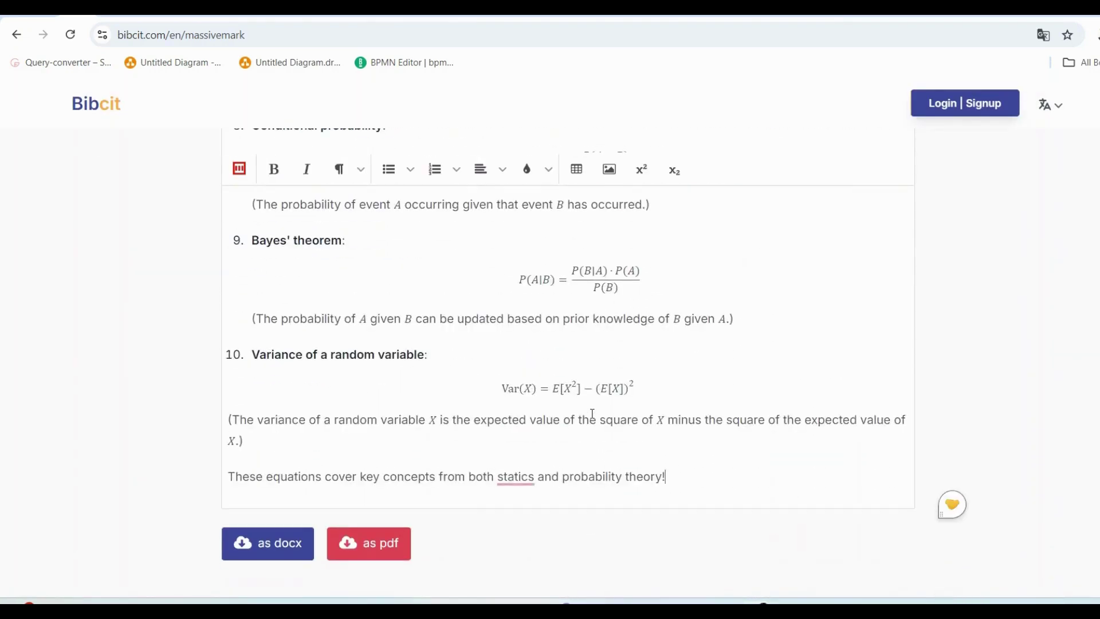
scroll(490, 409, down, 1)
scroll(490, 409, up, 6)
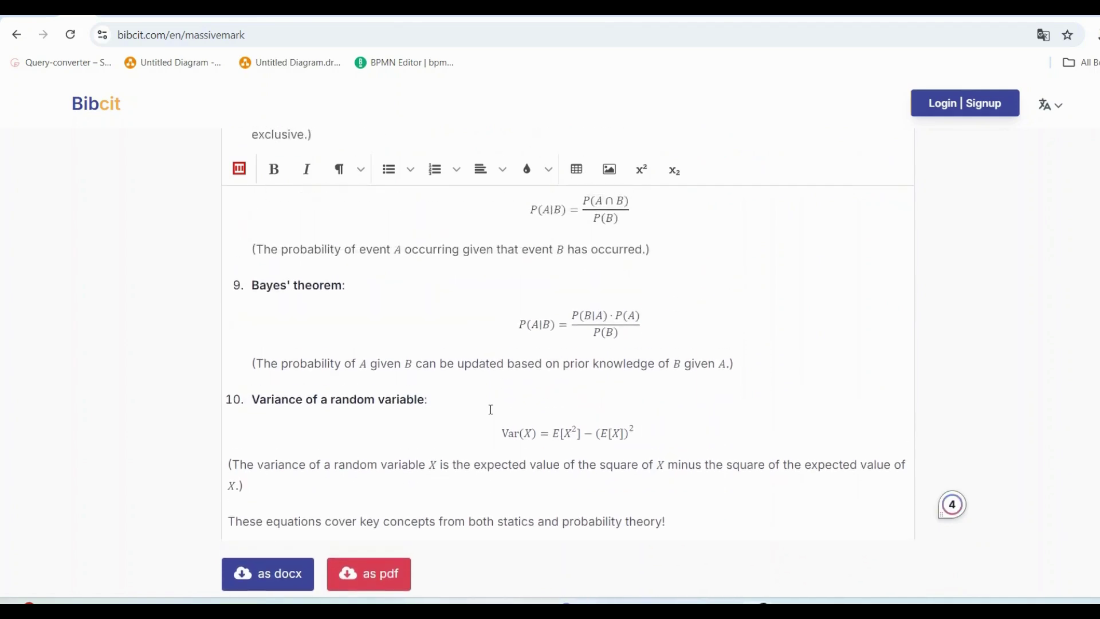
scroll(490, 409, up, 5)
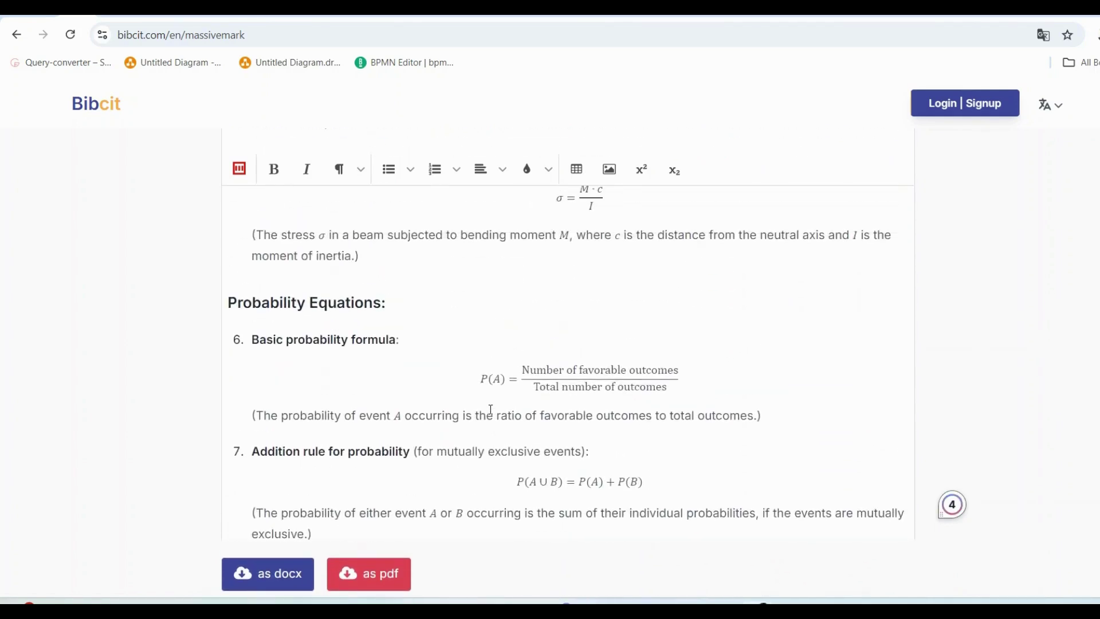
scroll(490, 408, up, 5)
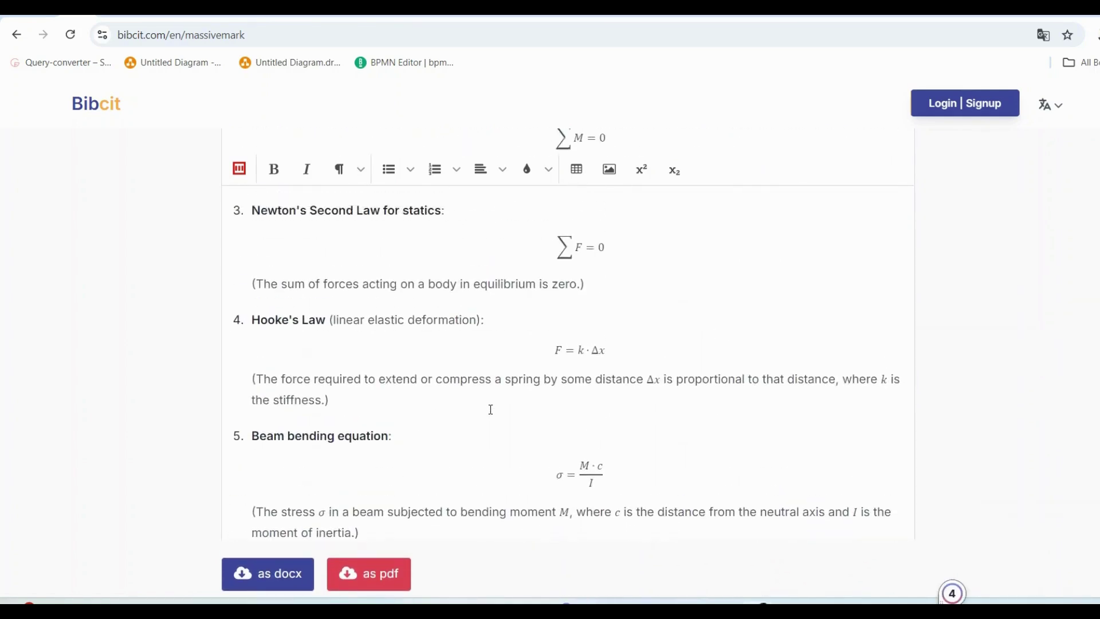
scroll(490, 409, up, 5)
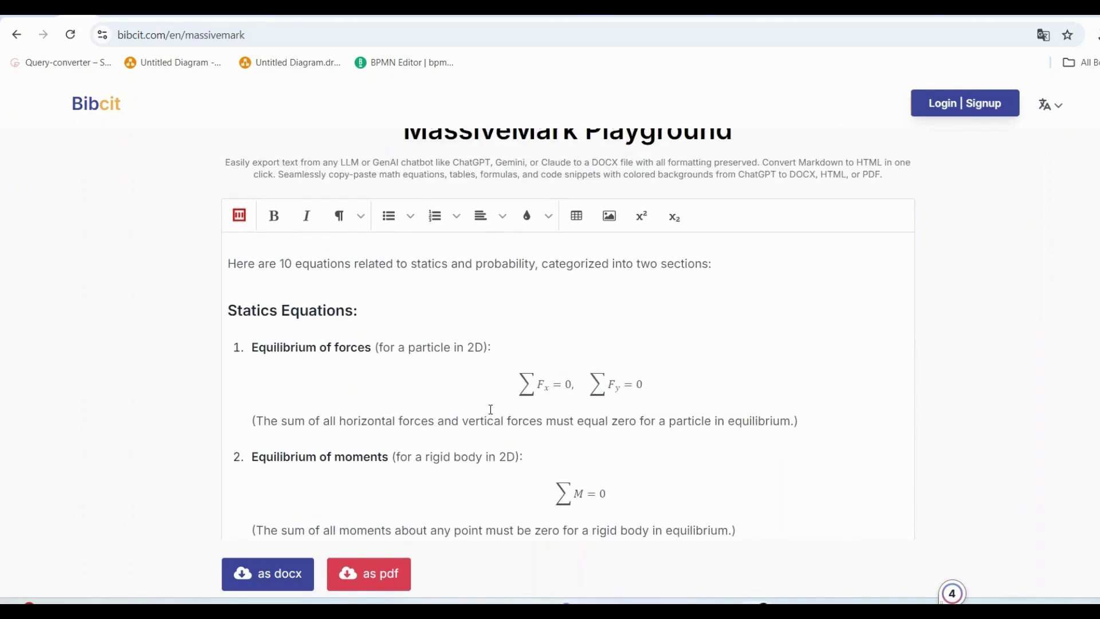
scroll(427, 429, down, 10)
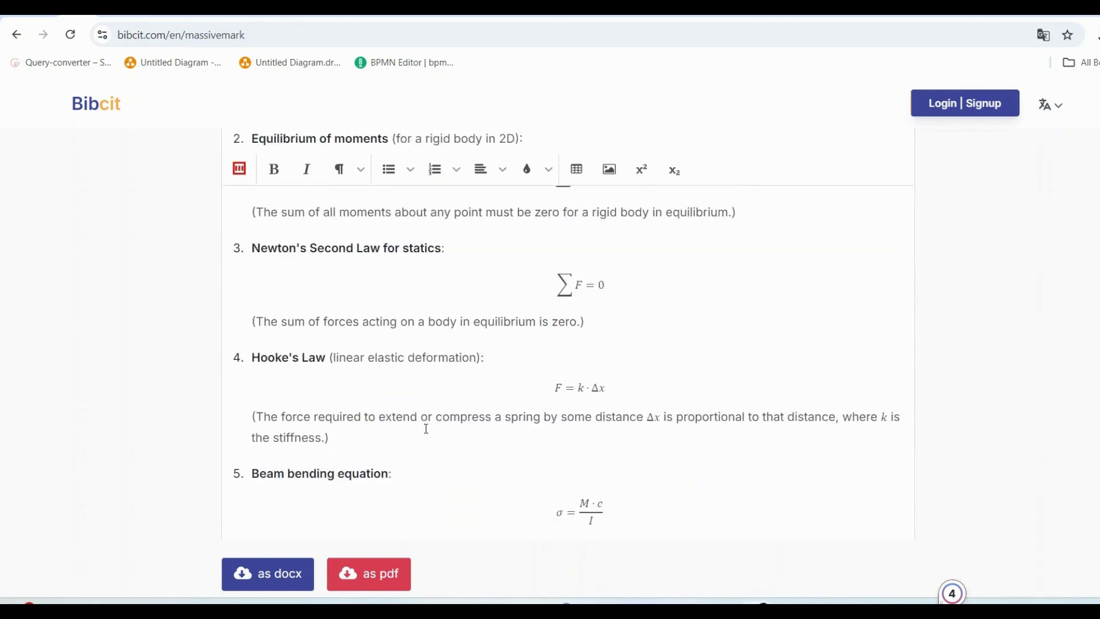
scroll(425, 428, down, 8)
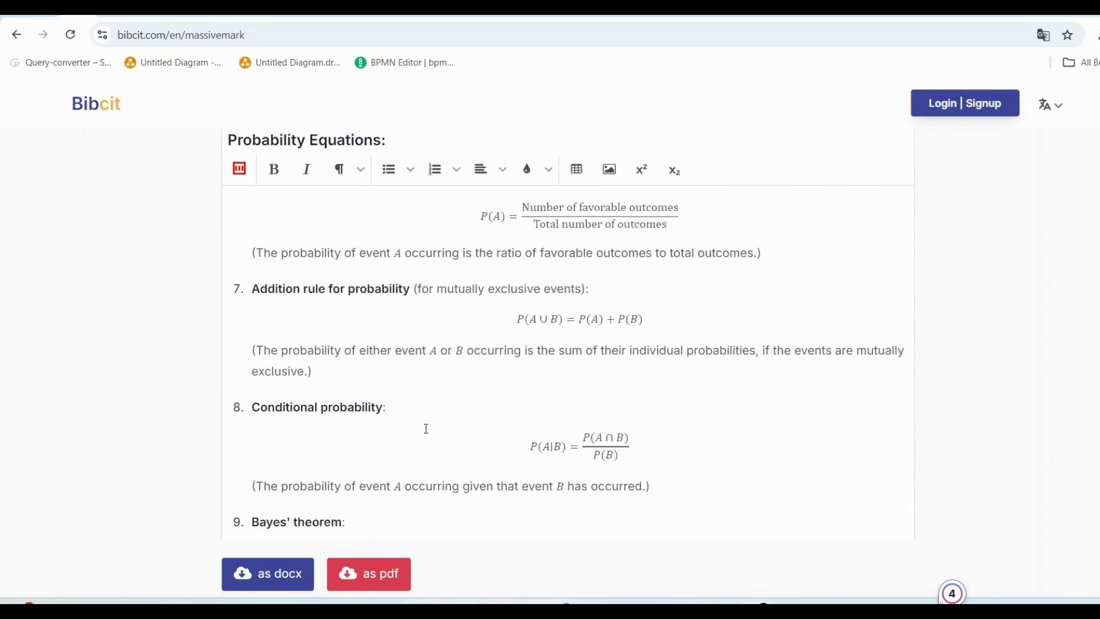
scroll(425, 428, down, 3)
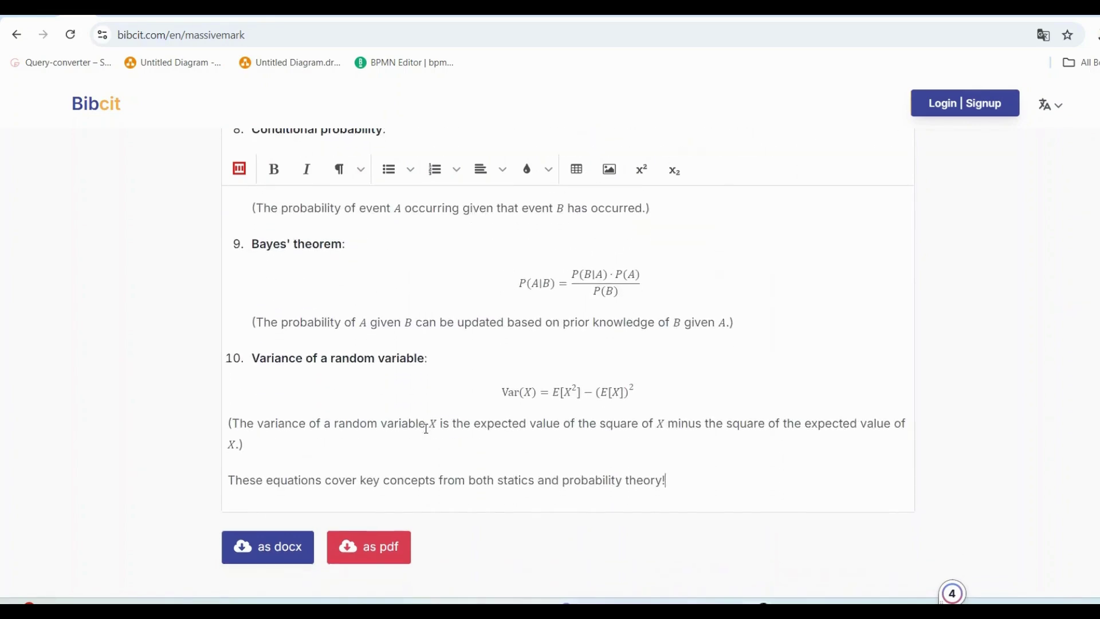
scroll(194, 256, up, 2)
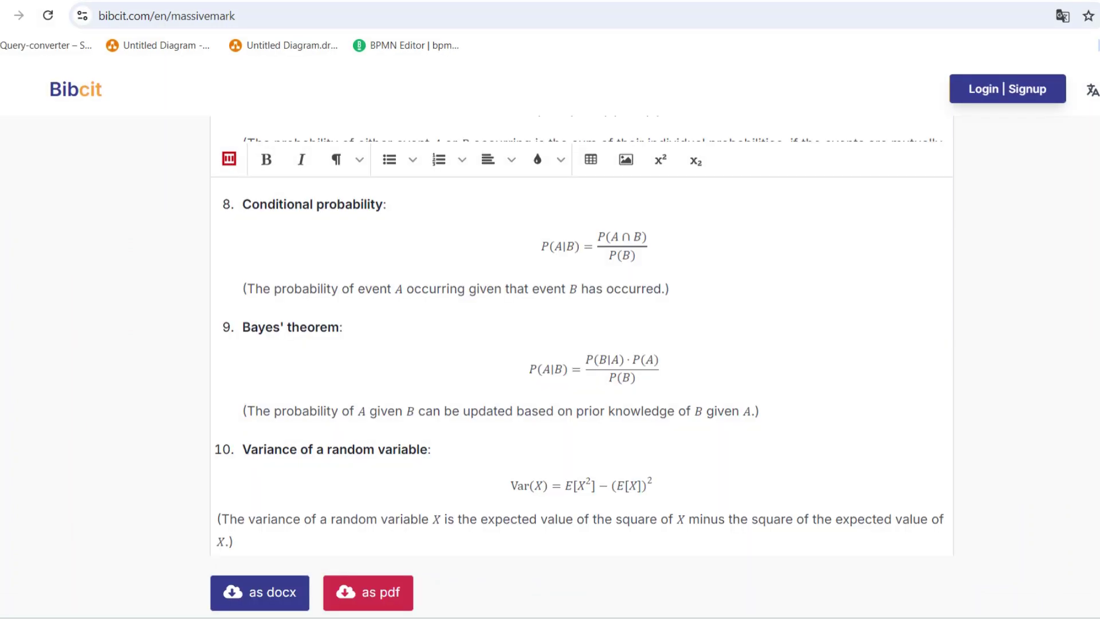
scroll(429, 428, down, 3)
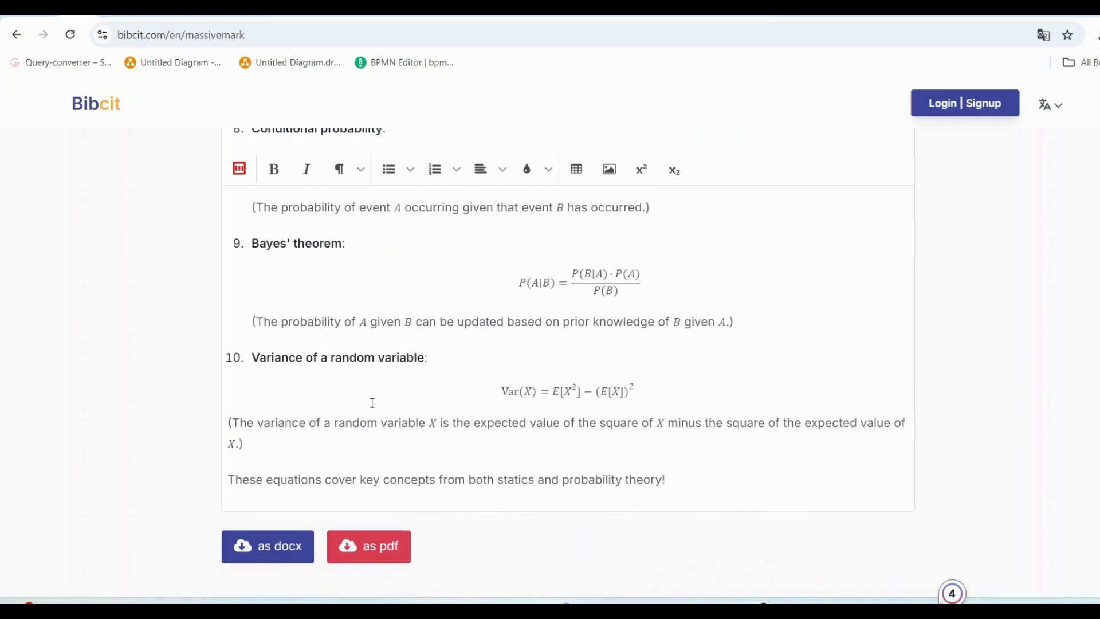
Export the rendered equations as 'Here_are_10 (3).docx' and open it in Word.
click(239, 168)
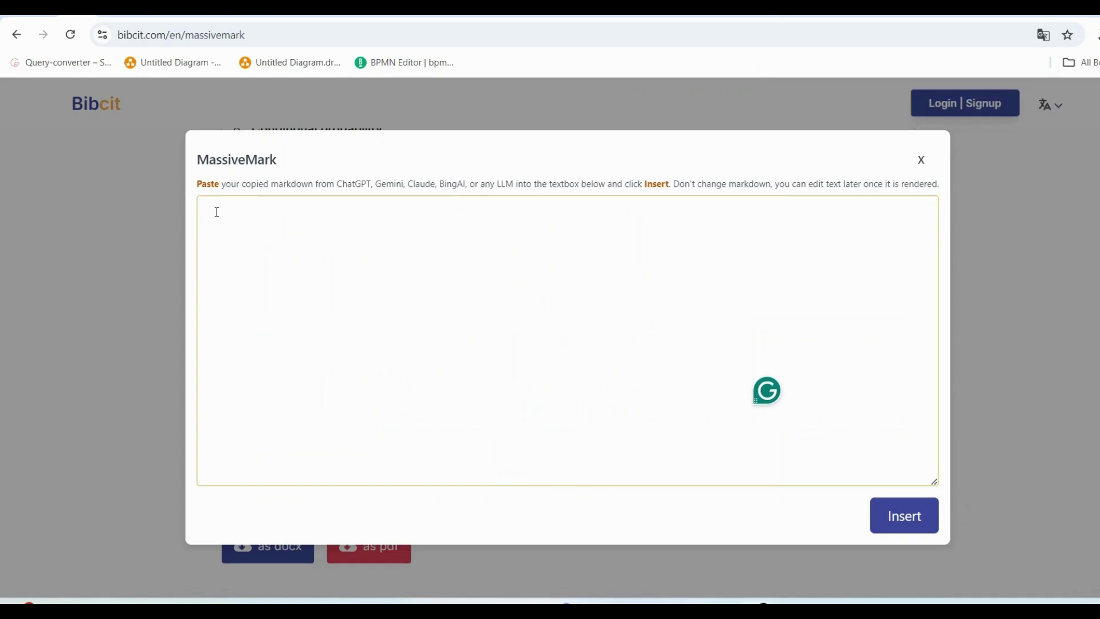
click(920, 162)
scroll(573, 369, down, 3)
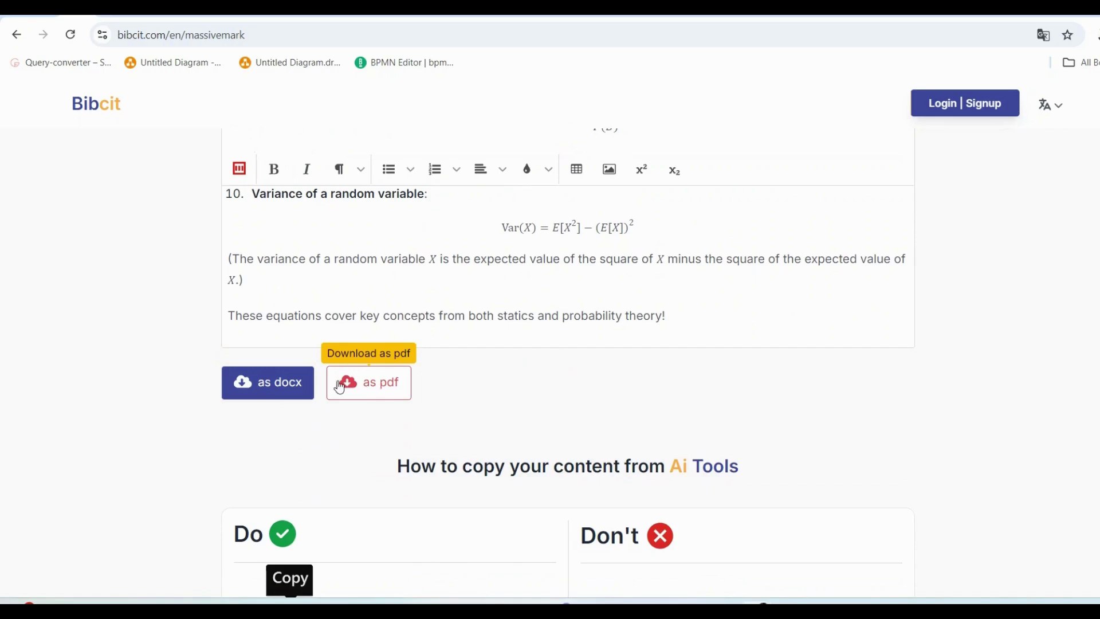
click(278, 388)
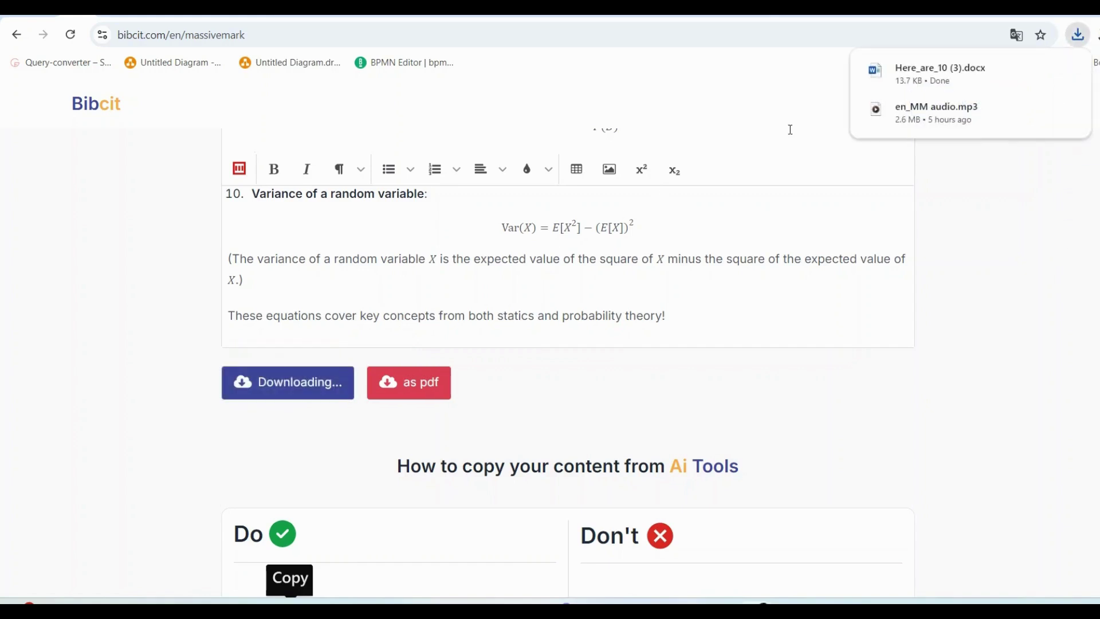
click(920, 85)
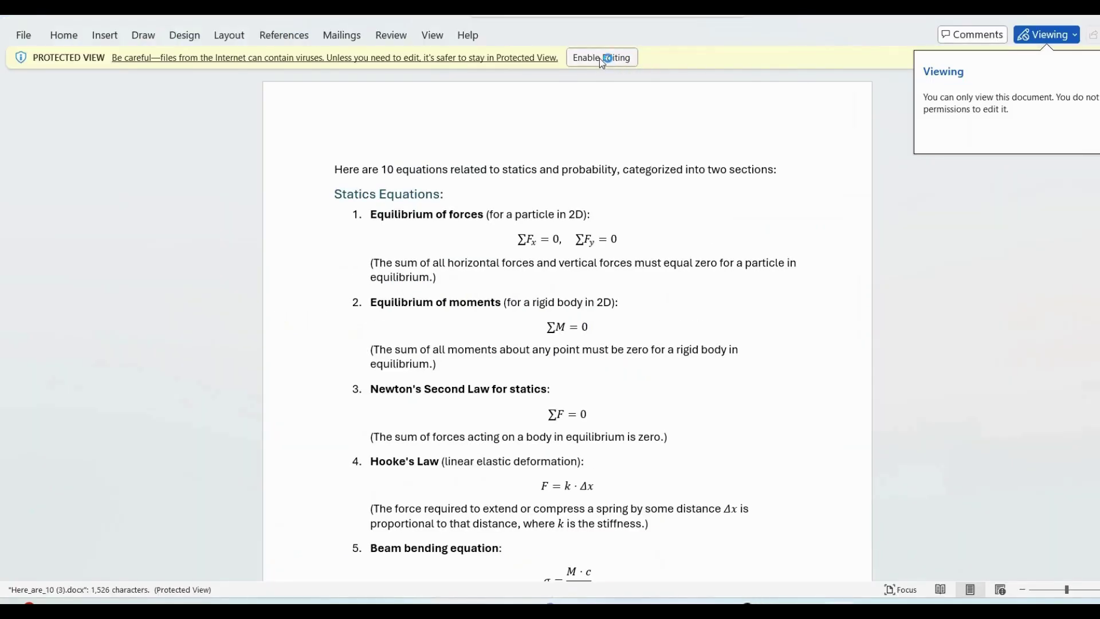
Enable editing on the exported document and scroll through the ten typeset equations.
click(603, 59)
scroll(554, 330, down, 5)
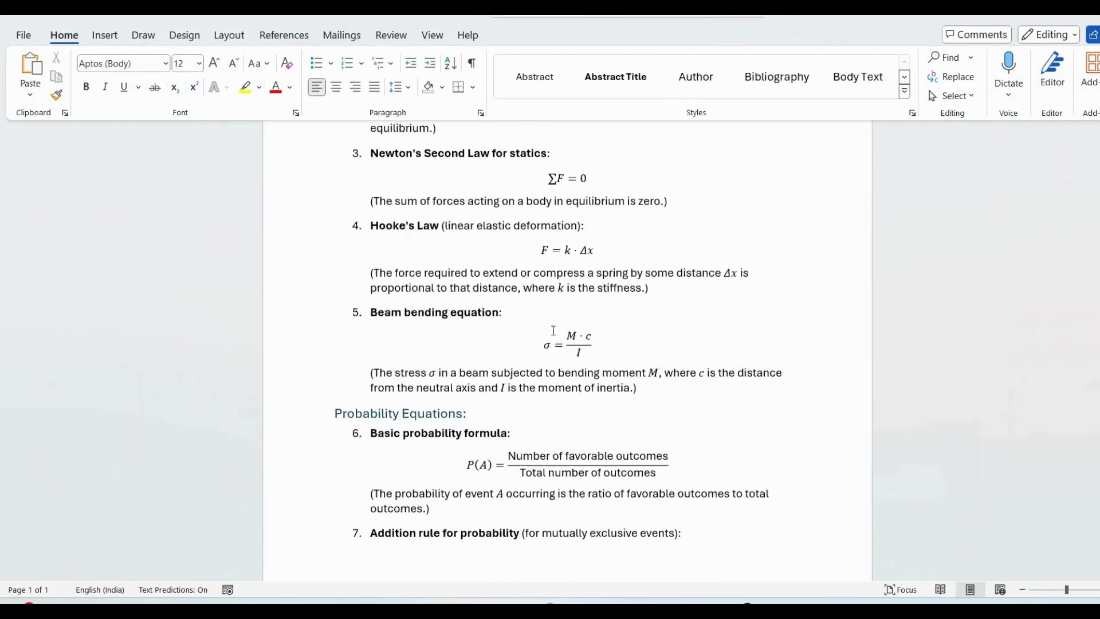
scroll(554, 331, down, 10)
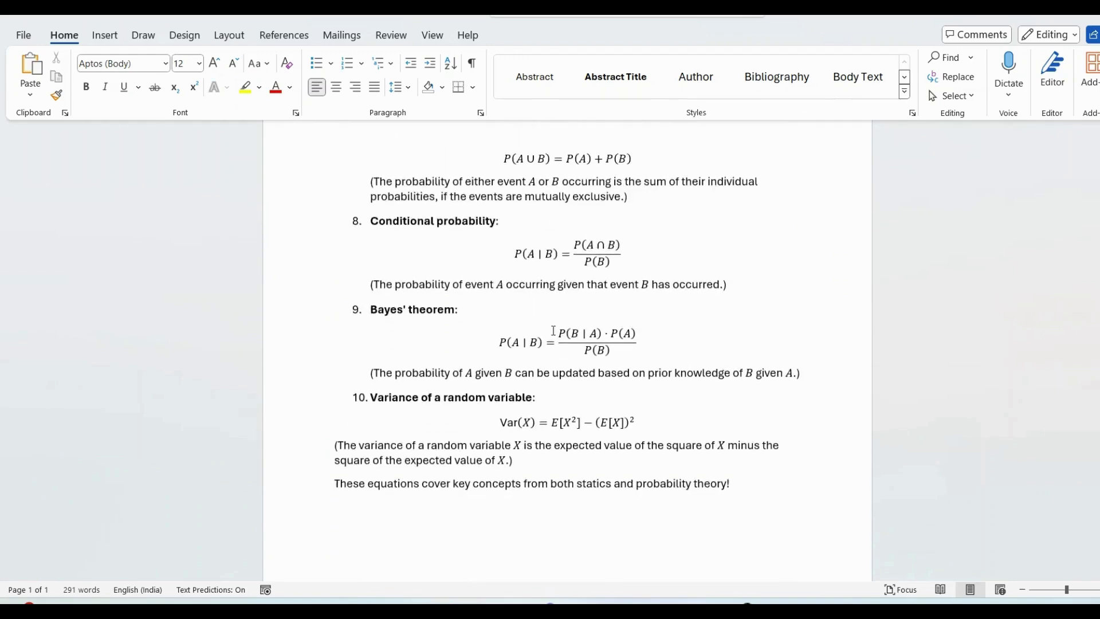
scroll(554, 330, down, 2)
scroll(553, 331, up, 7)
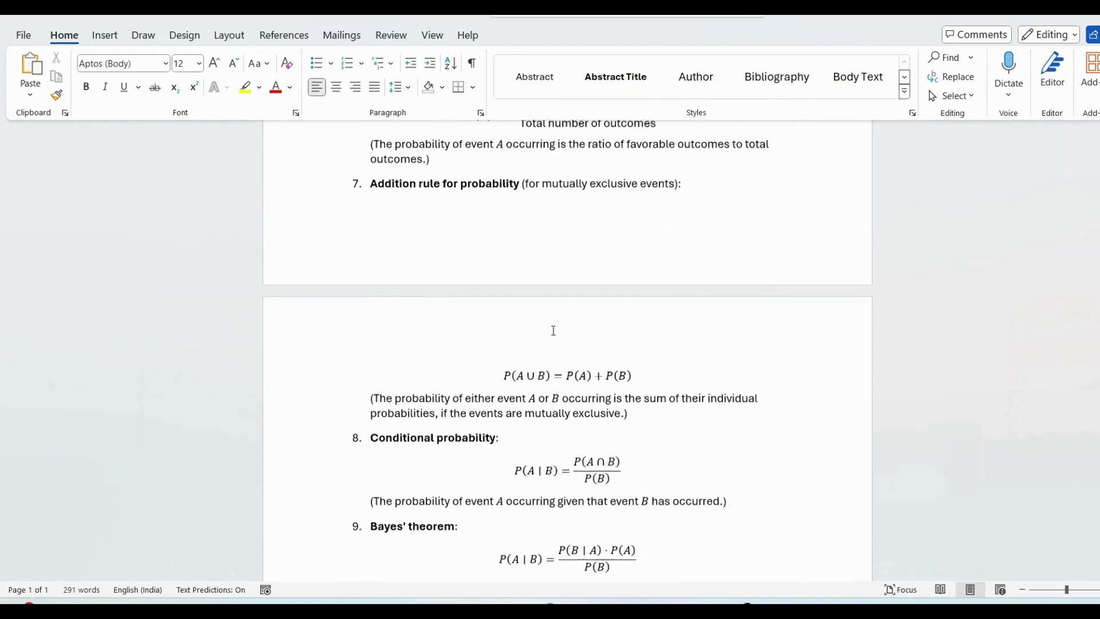
scroll(553, 331, up, 13)
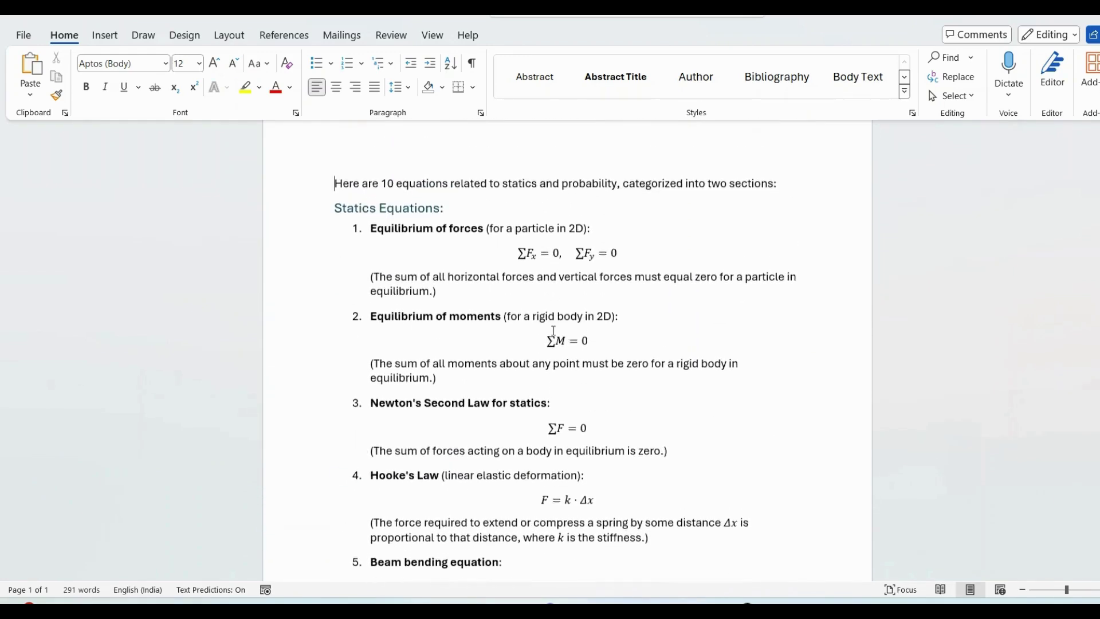
scroll(554, 331, down, 12)
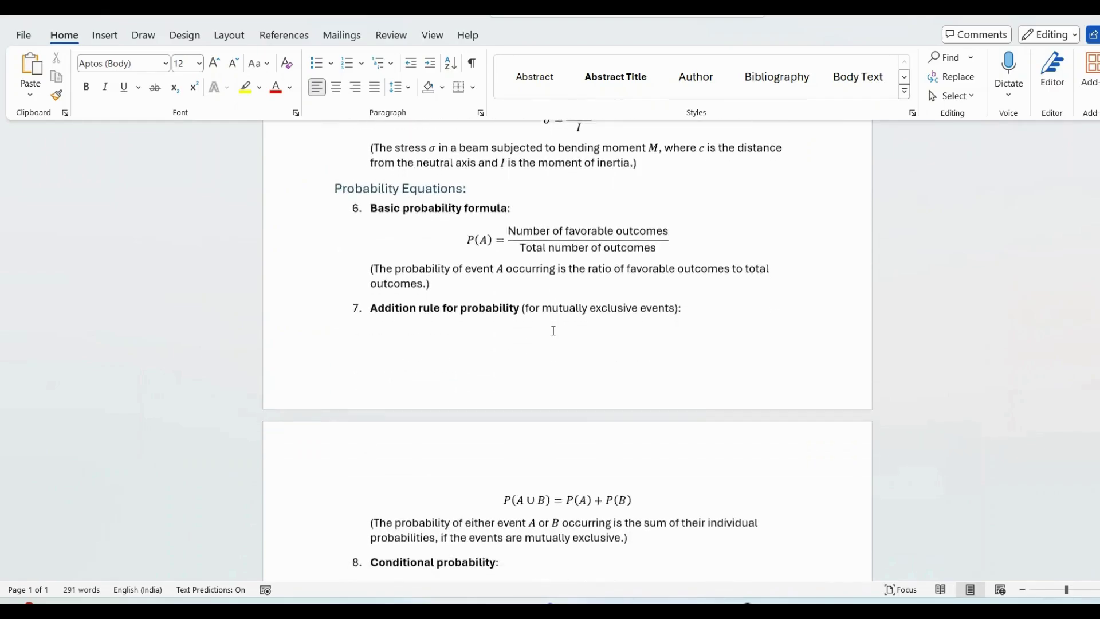